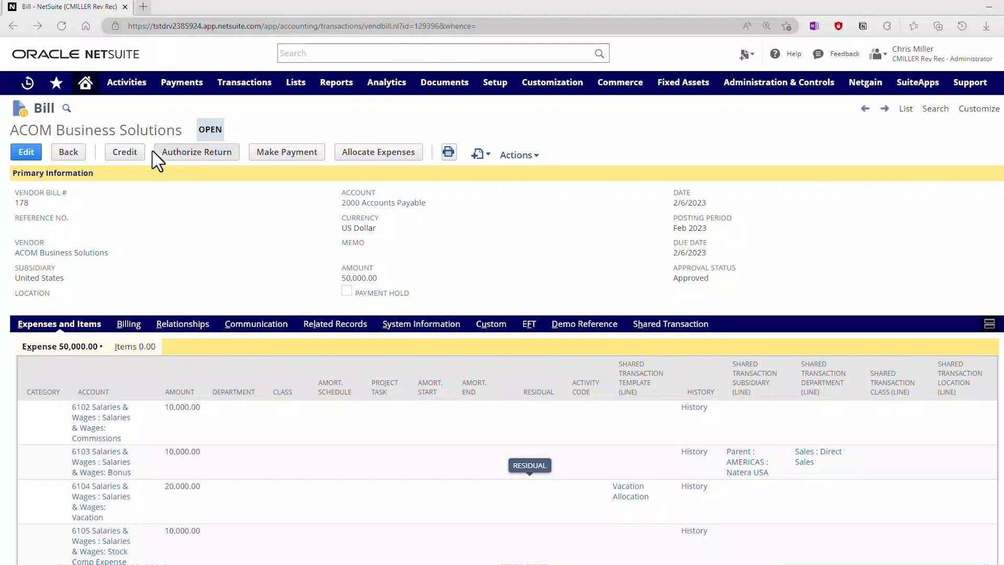
Step: Open the Shared Transaction Worksheet for the 2/6/2023 ACOM bill, toggling Split View on and off
scroll(151, 132, "down", 1)
scroll(151, 132, "up", 1)
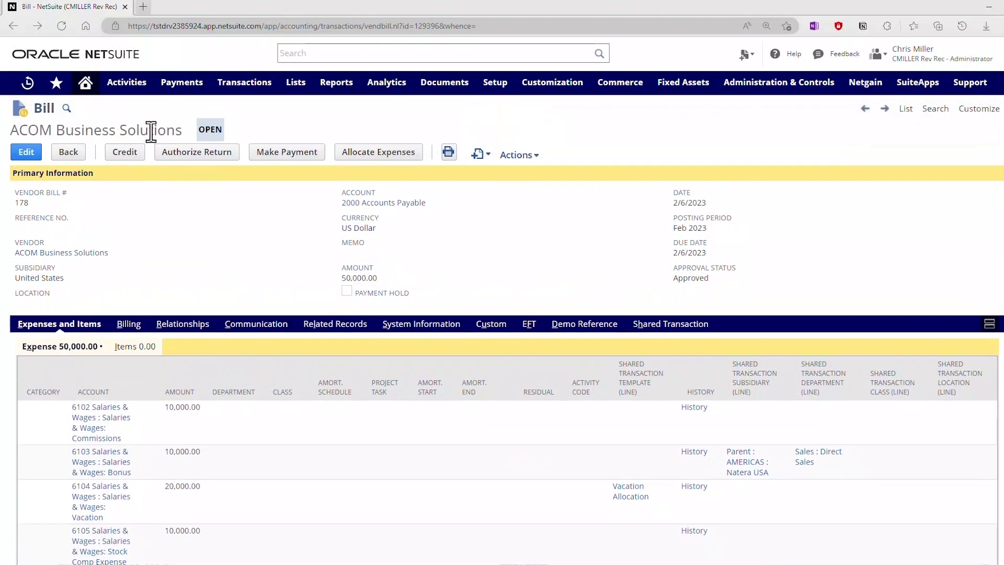
mouse_move(33, 260)
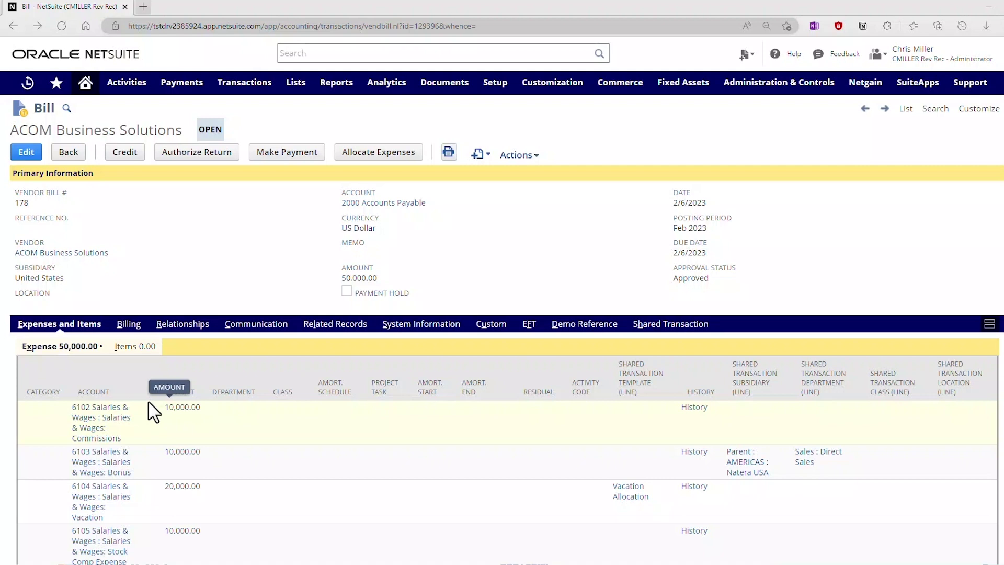
left_click(373, 153)
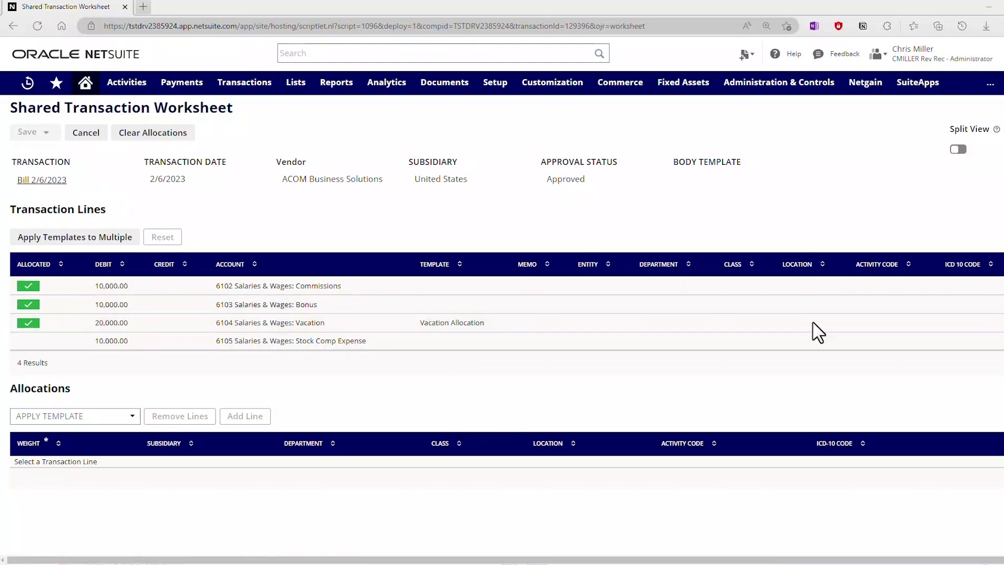
left_click(959, 151)
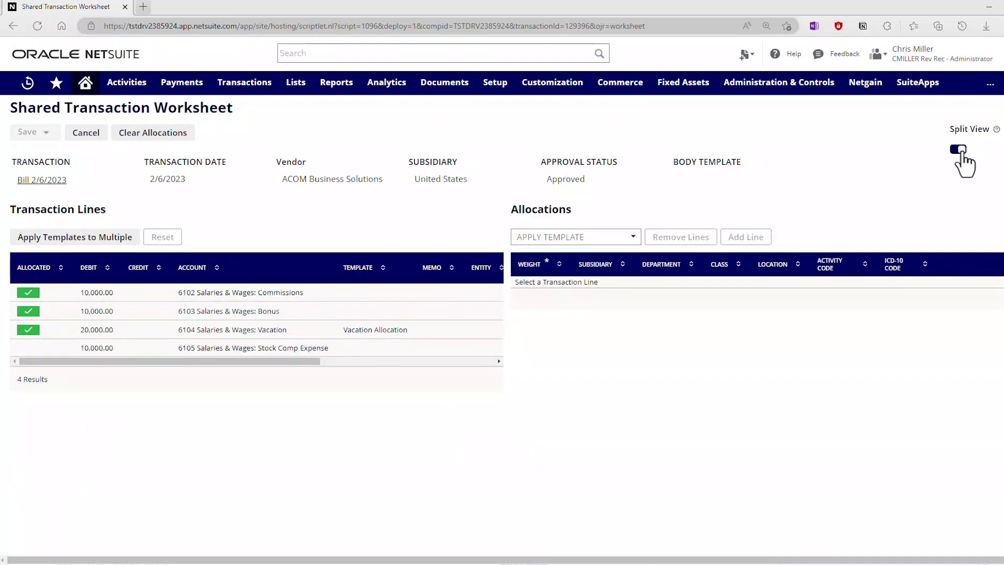
left_click(953, 155)
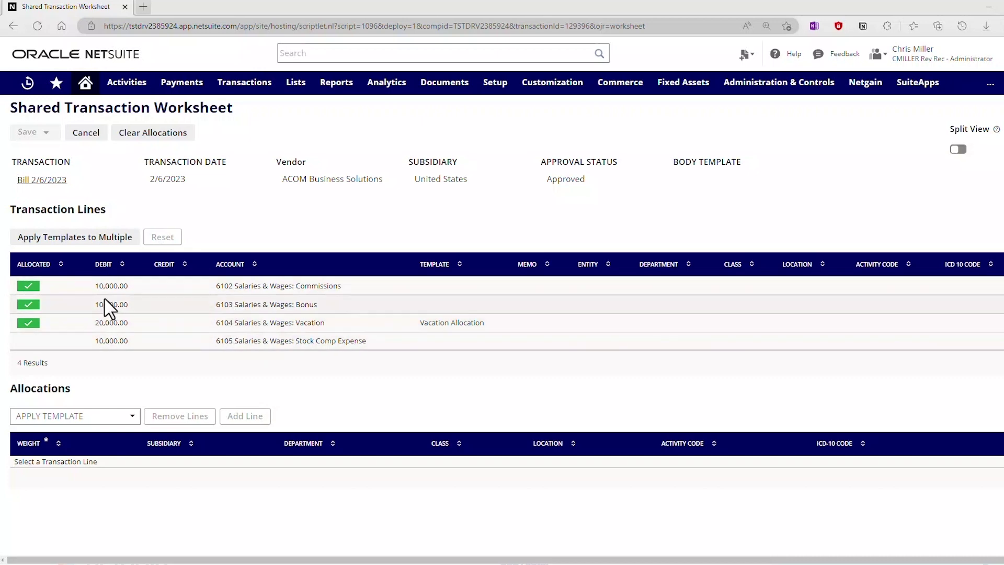
Step: Assign class Services to the 50-weight Sales : Direct Sales allocation on the 6102 Commissions line
left_click(198, 286)
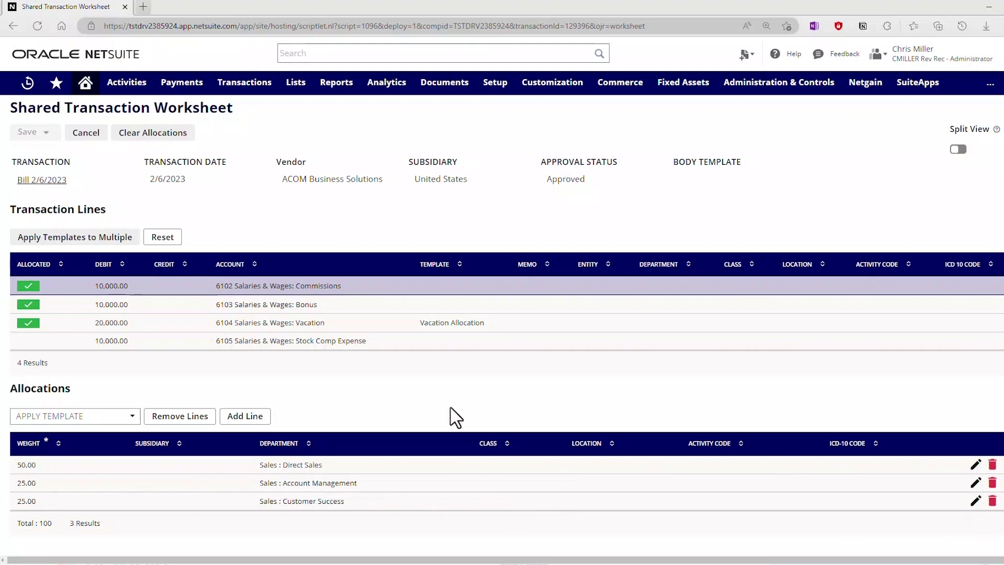
left_click(133, 416)
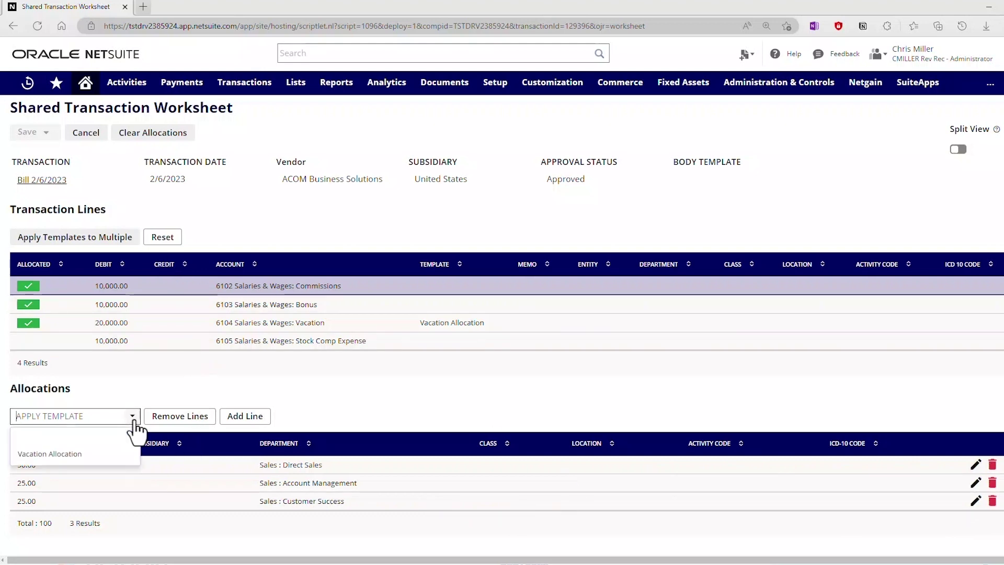
left_click(134, 418)
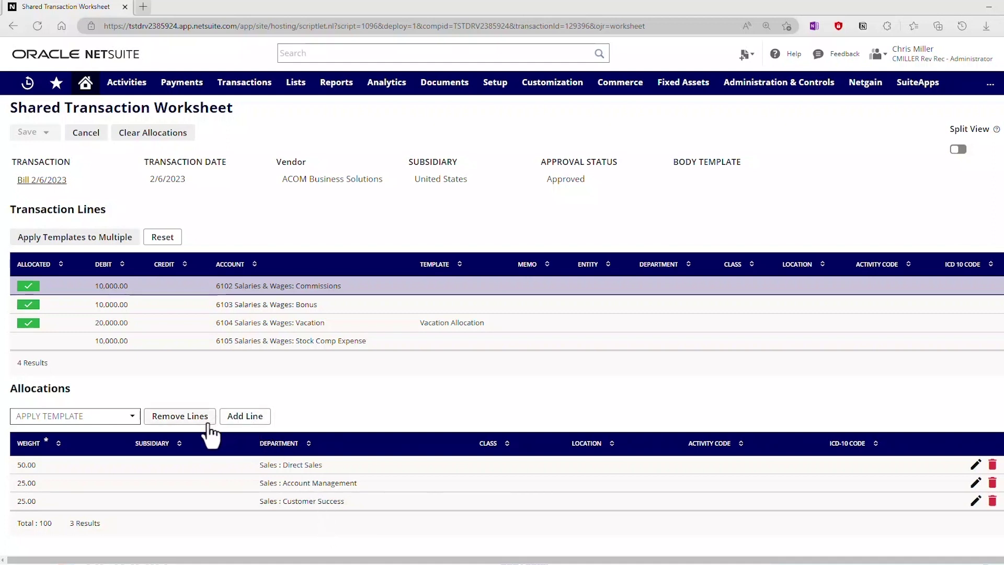
left_click(976, 464)
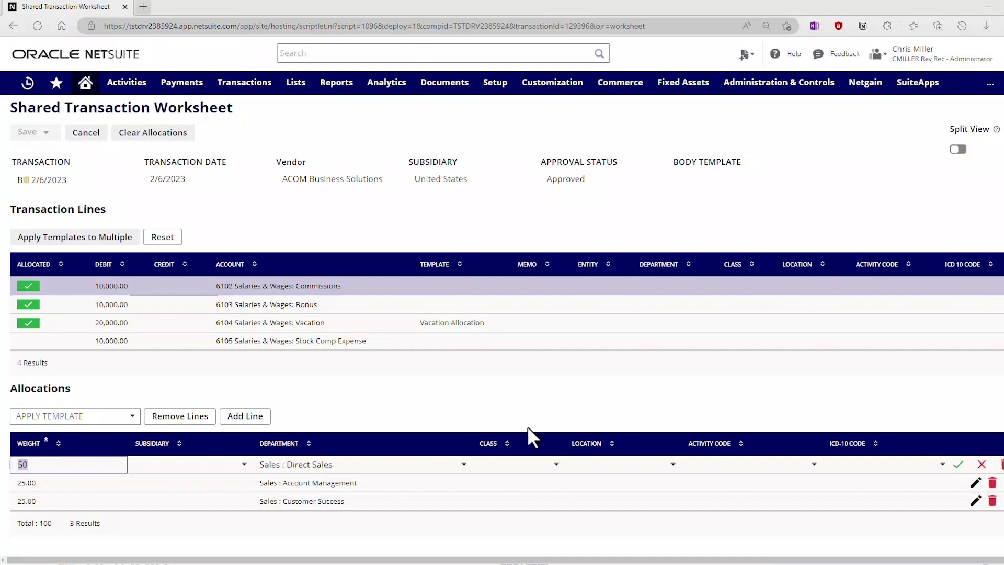
left_click(557, 465)
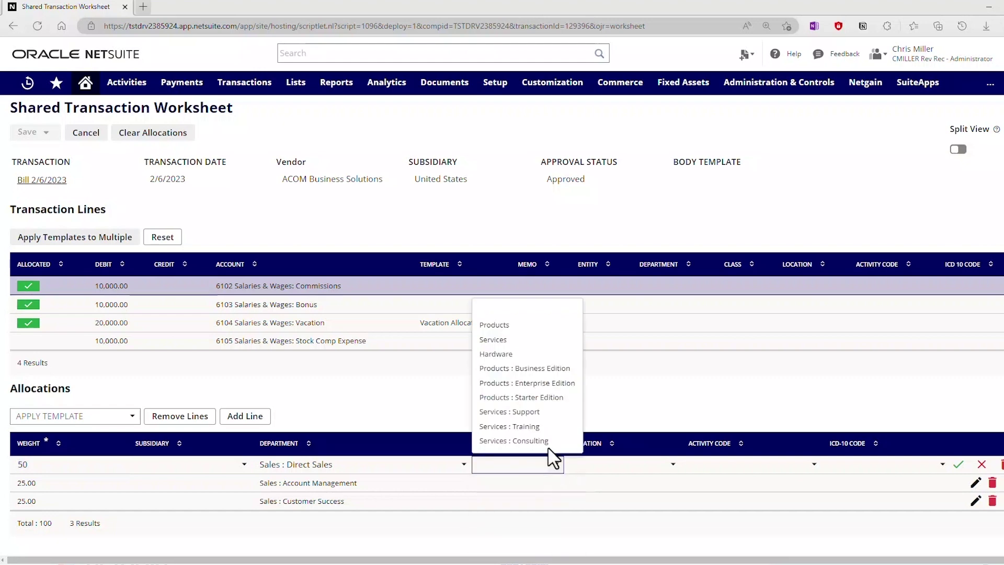
left_click(505, 340)
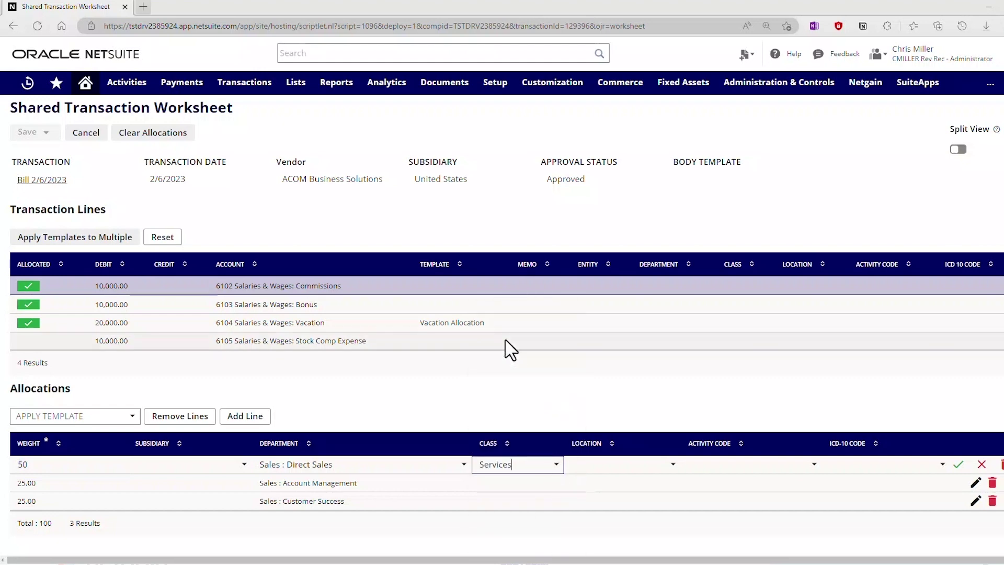
left_click(957, 464)
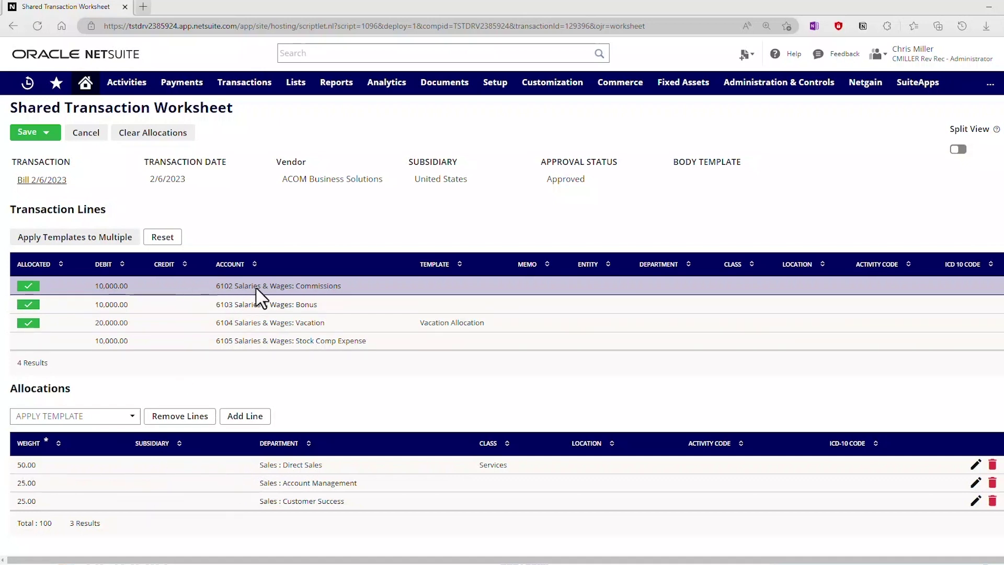
Step: Save the worksheet allocations to the bill and review its Shared Transaction GL Impact lines
left_click(29, 134)
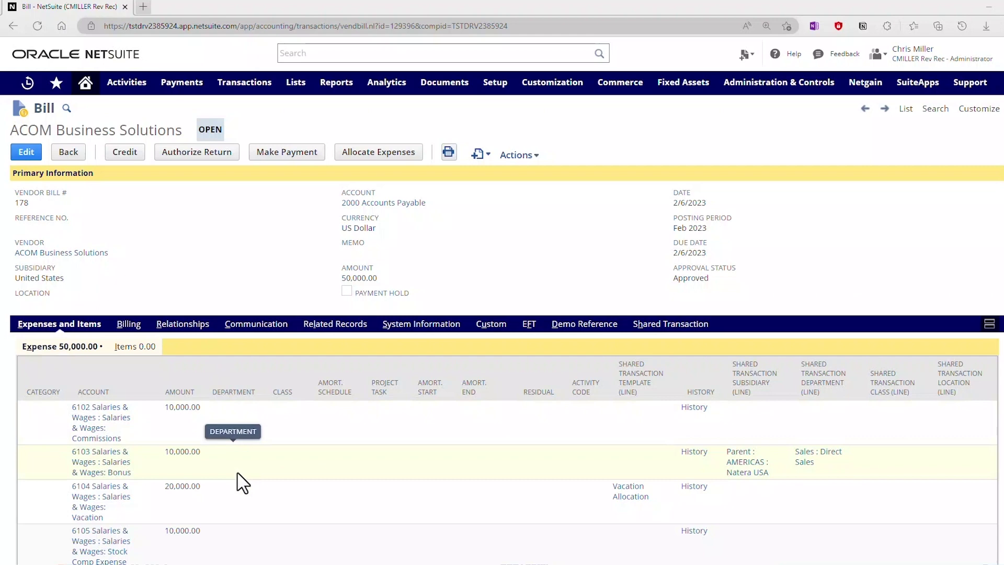
left_click(660, 325)
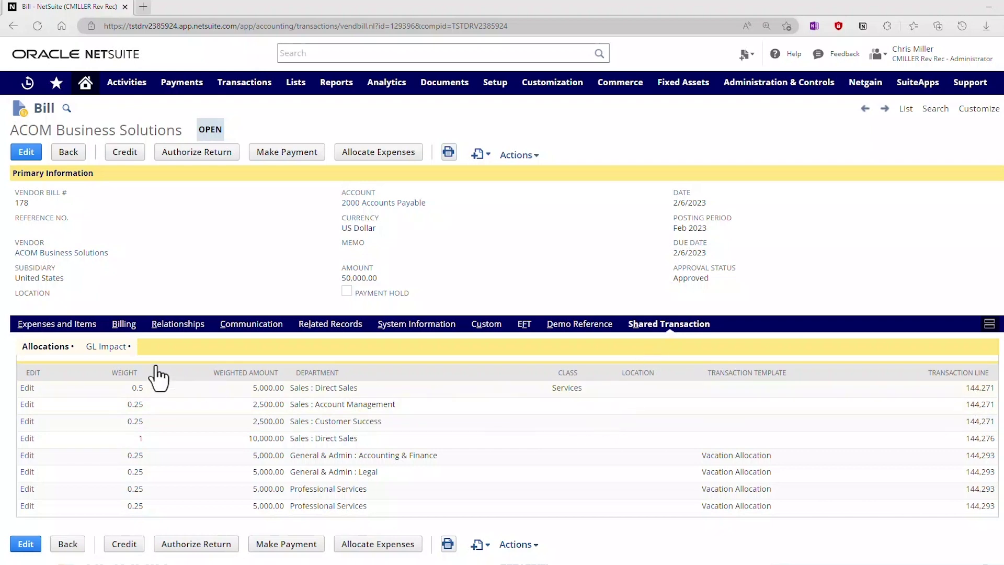
left_click(112, 348)
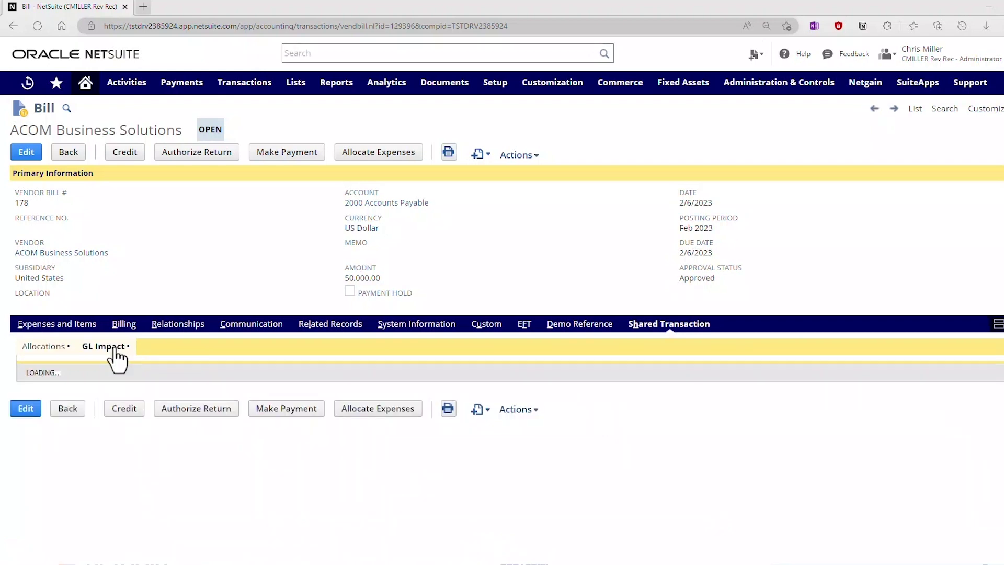
scroll(490, 488, "down", 5)
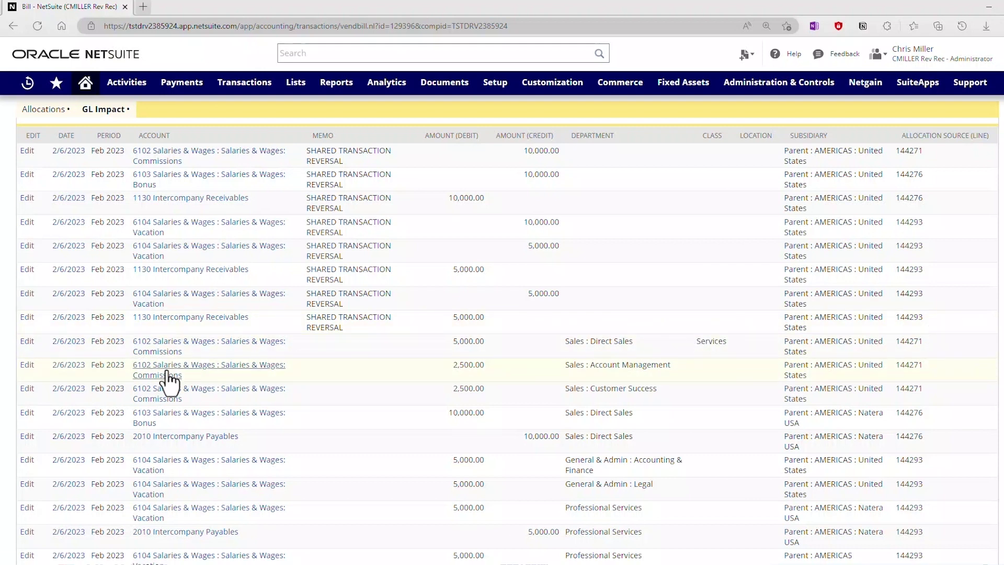
scroll(170, 379, "up", 2)
Step: Go back to the bill's Expenses and Items lines at the top of the record
scroll(170, 379, "up", 4)
left_click(50, 337)
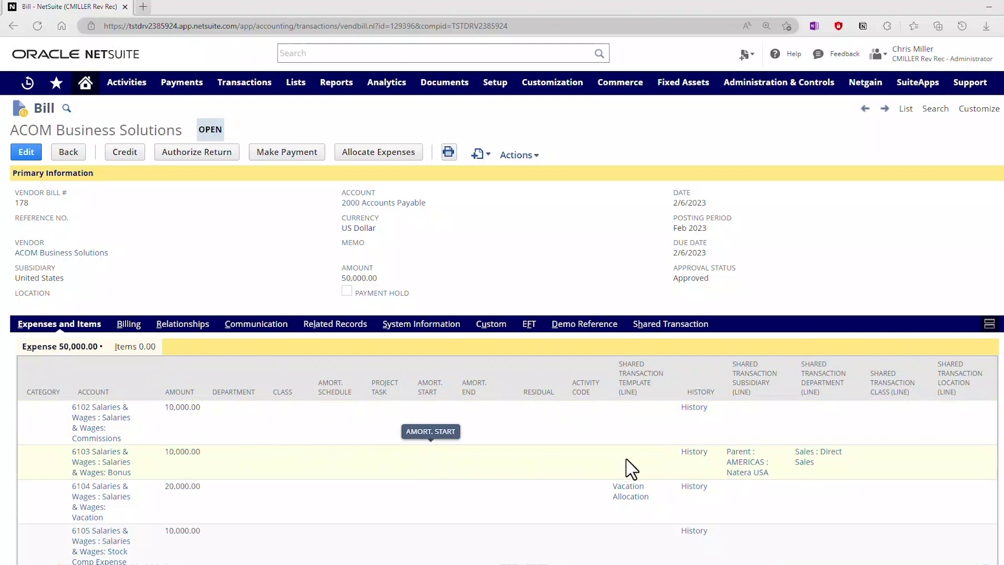
Step: Open Advanced Intercompany Journal JE1069 from the GL Impact in a new tab and review its lines
left_click(672, 331)
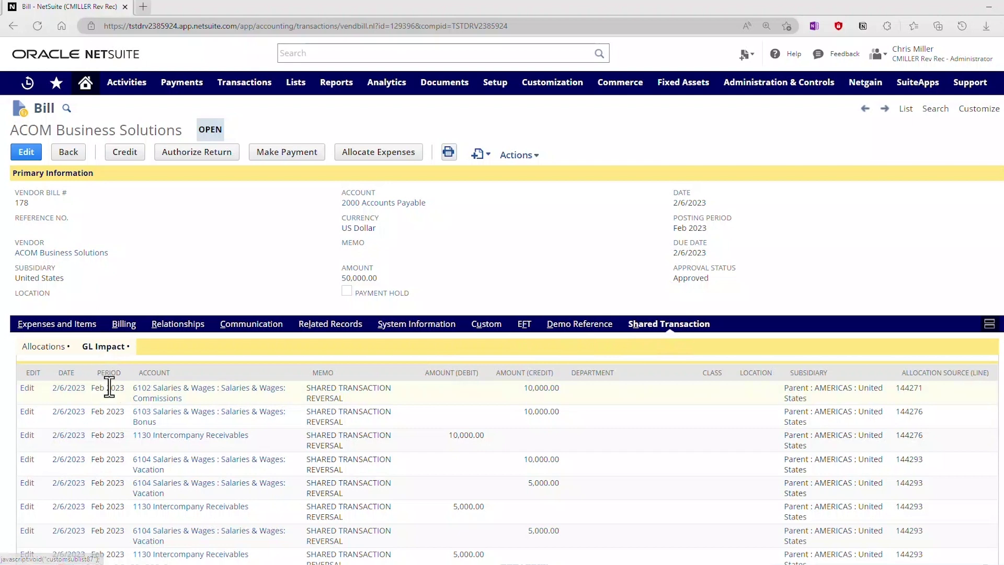
right_click(28, 387)
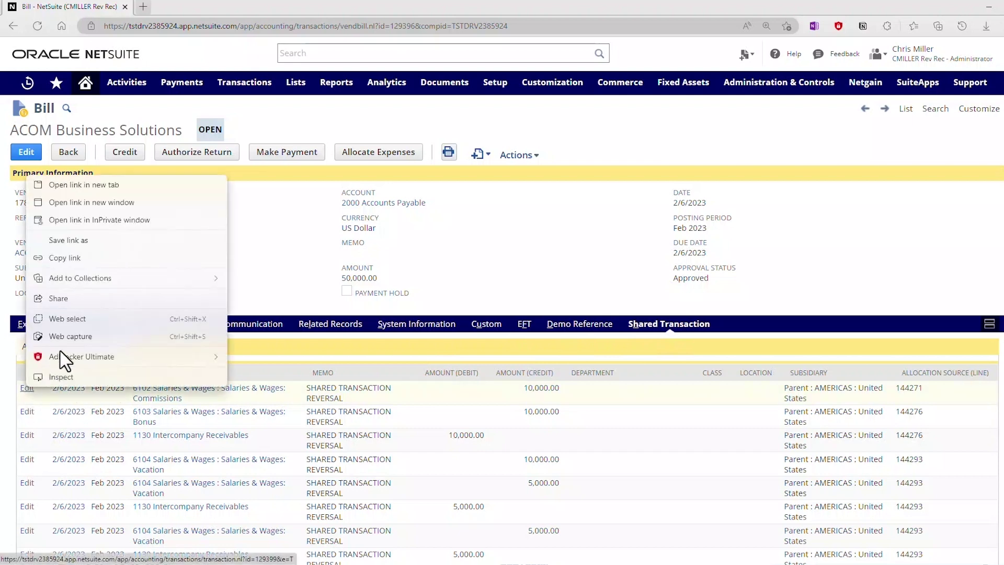
left_click(94, 186)
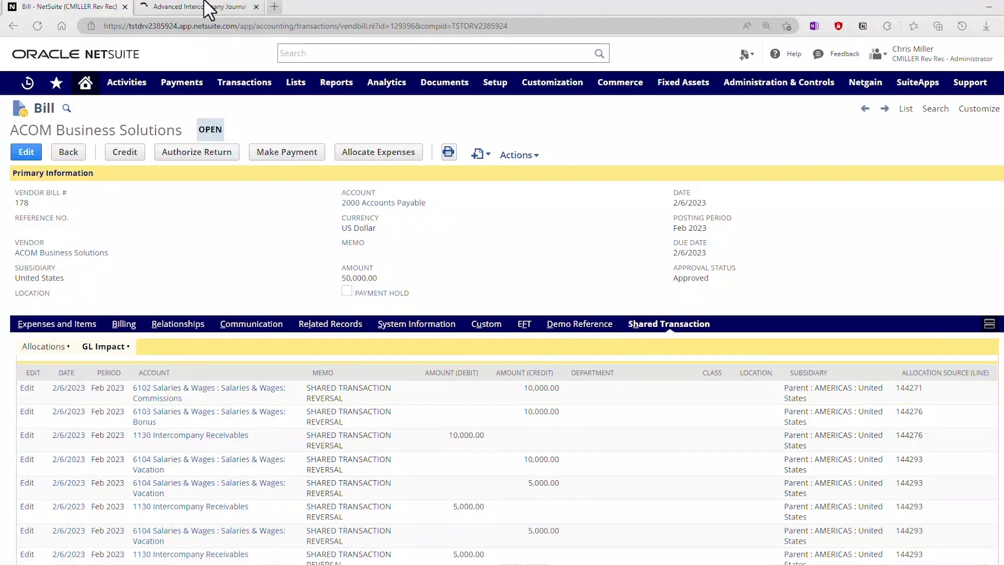
left_click(204, 13)
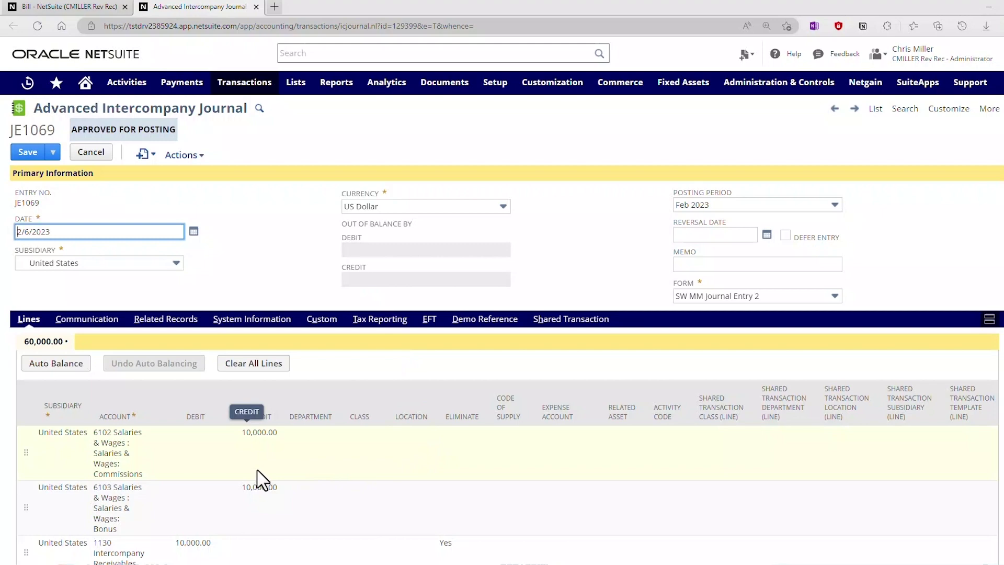
scroll(272, 437, "down", 8)
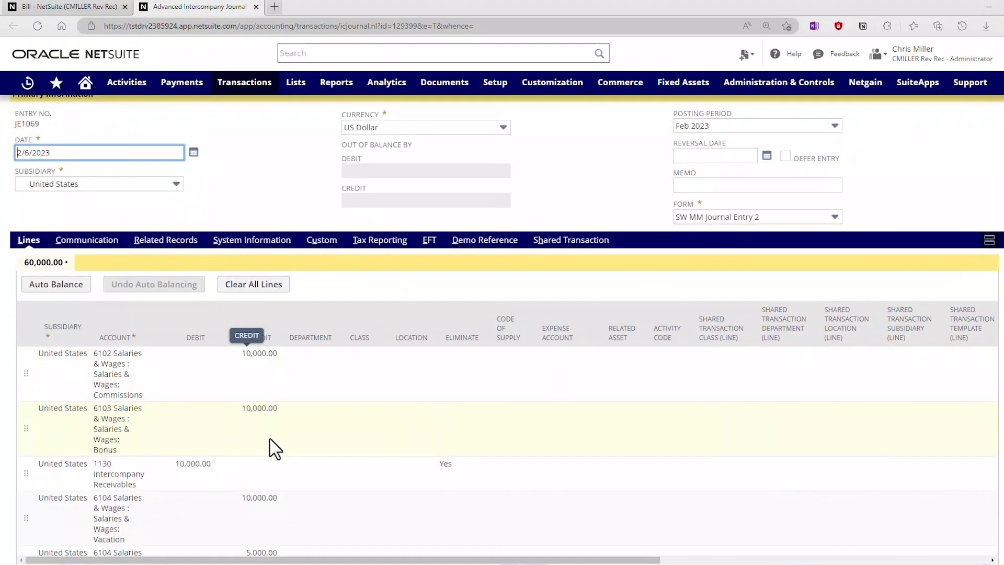
scroll(135, 478, "down", 9)
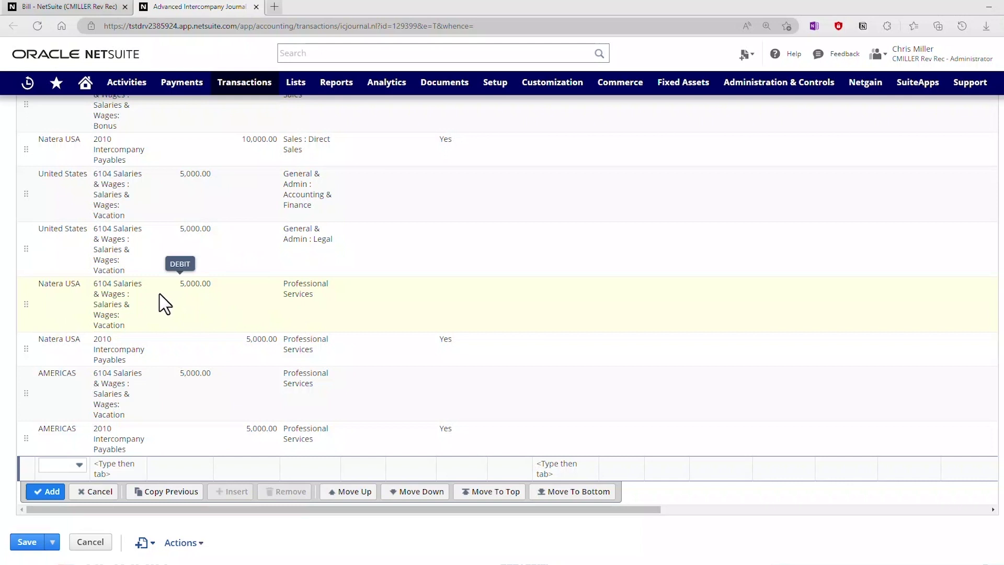
scroll(204, 160, "up", 2)
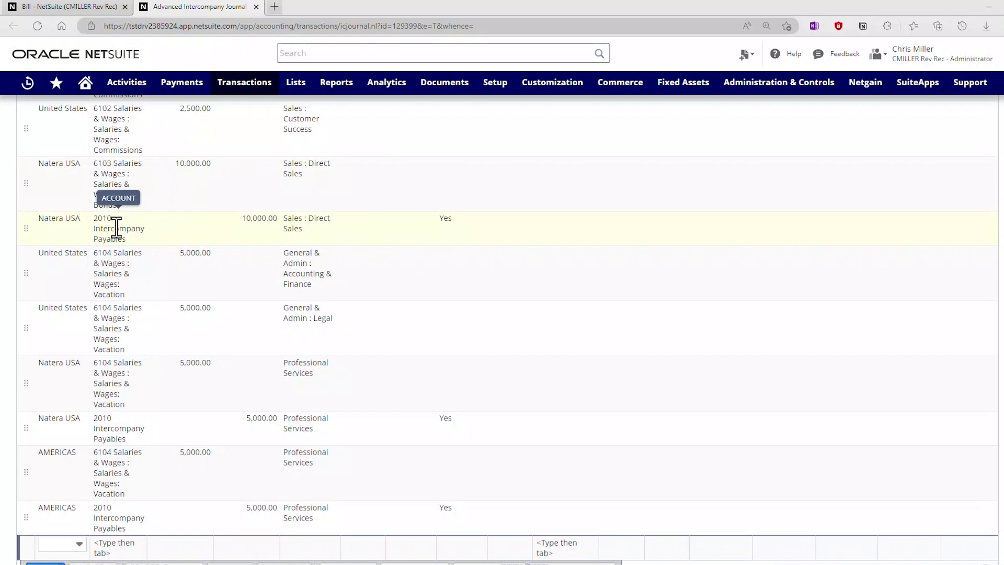
scroll(176, 244, "up", 15)
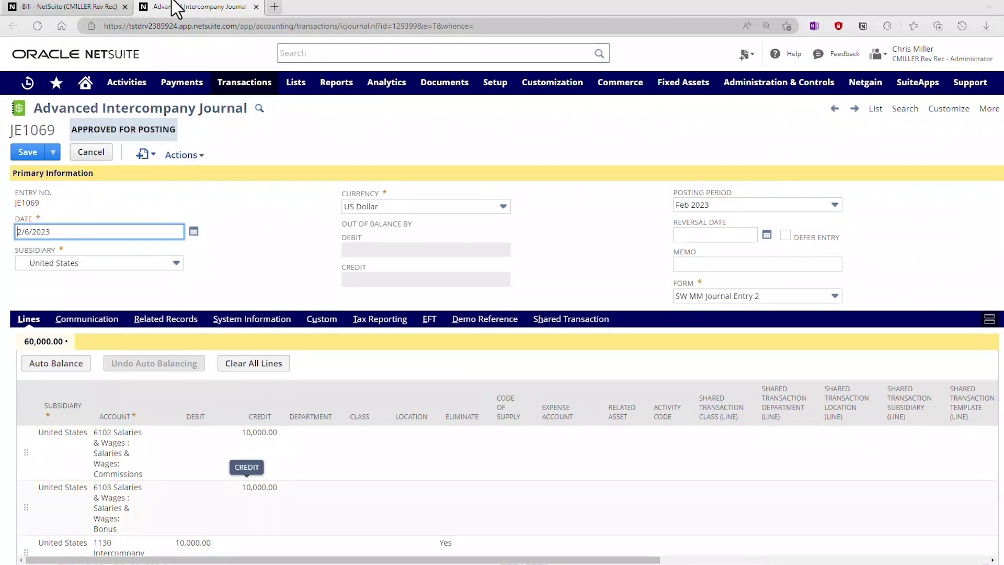
Step: Revisit the bill's allocation worksheet, then return to the vendor bill record
left_click(89, 7)
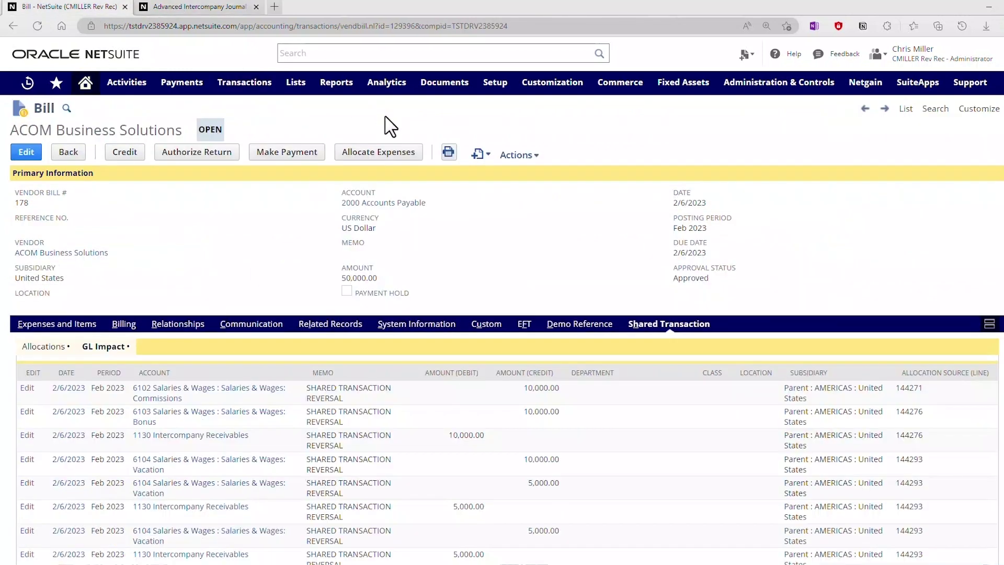
left_click(394, 155)
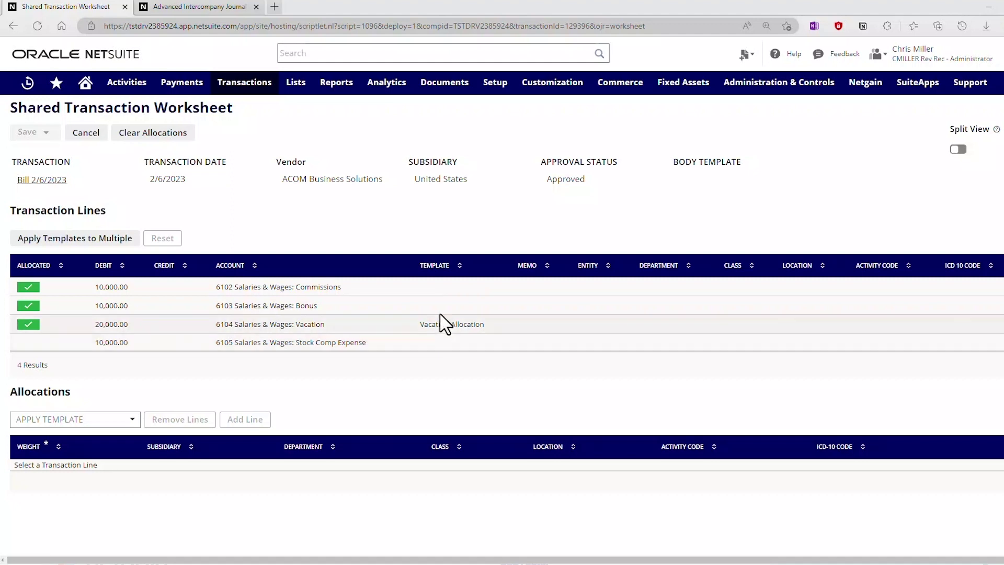
left_click(13, 26)
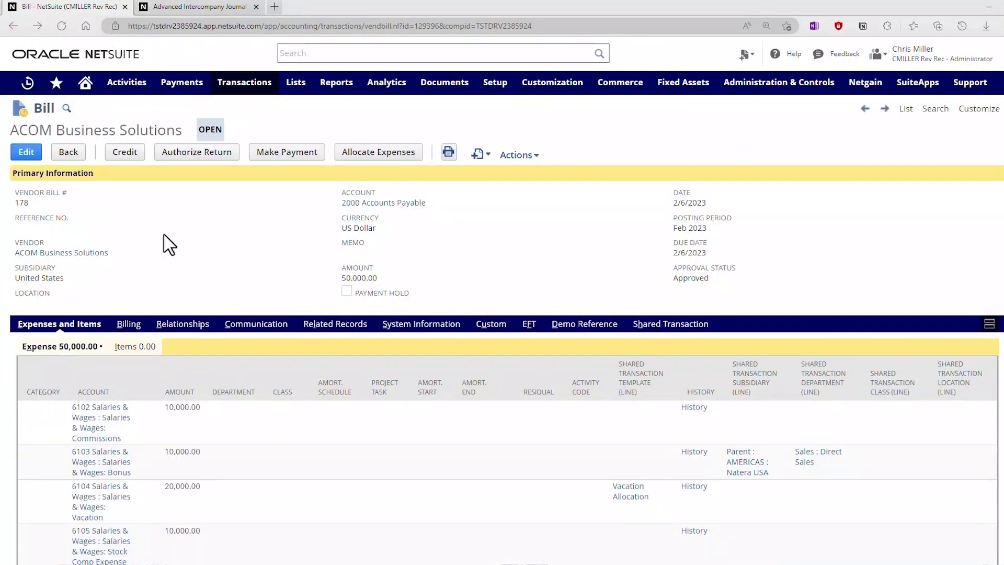
Step: Open the 6104 Vacation line's Vacation Allocation template in a new tab
scroll(209, 256, "down", 1)
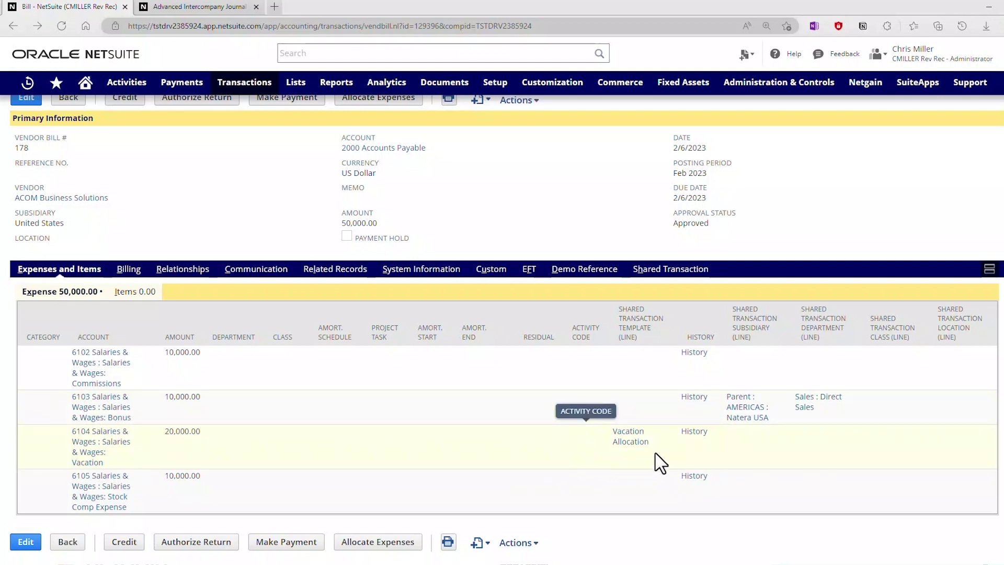
right_click(626, 445)
left_click(651, 230)
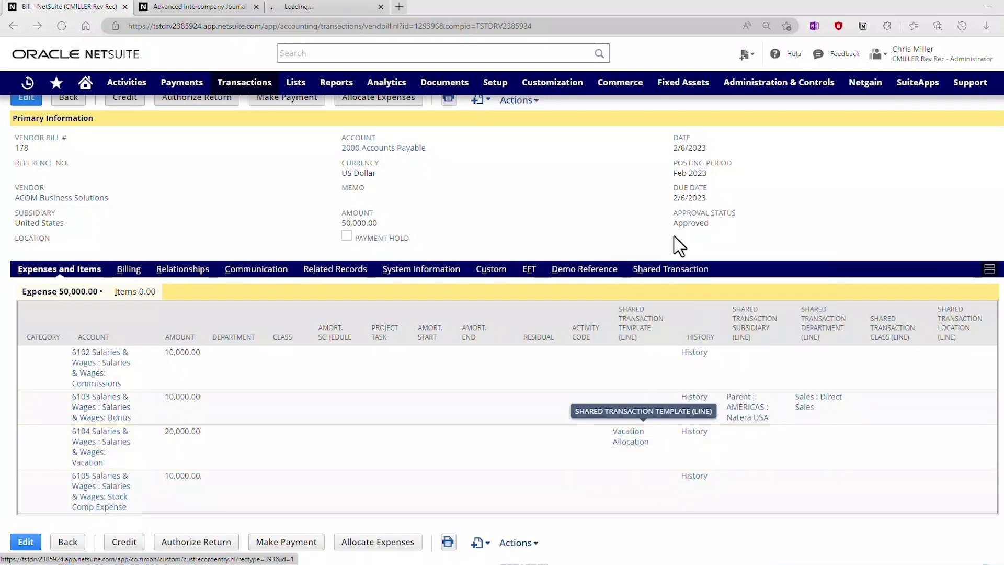
Step: Review the Vacation Allocation template's four 25-weight lines, then return to vendor bill 178
left_click(313, 7)
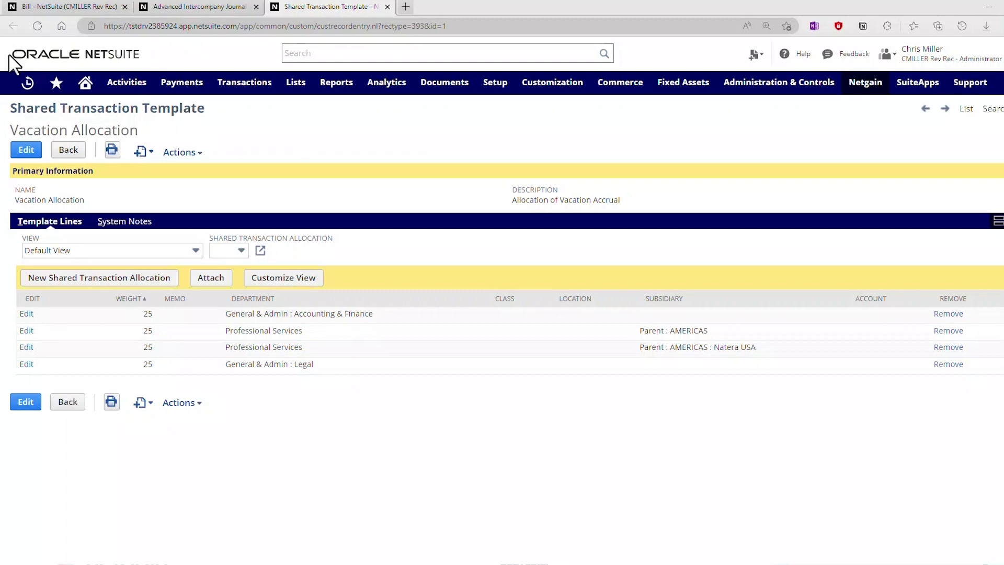
left_click(92, 10)
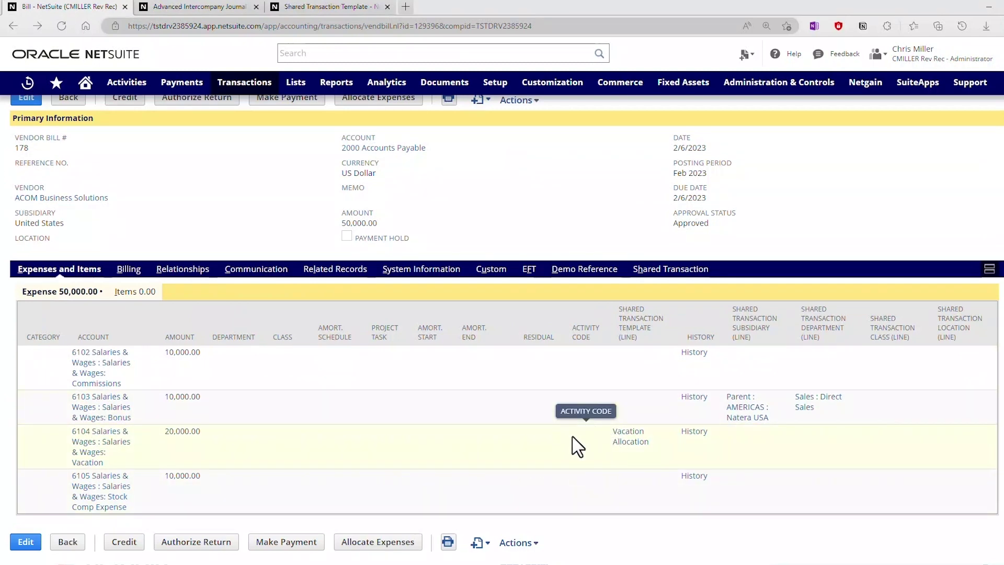
Step: Reopen the bill's worksheet and display the 6104 Vacation line's four 25-weight Vacation Allocation lines
scroll(383, 444, "up", 1)
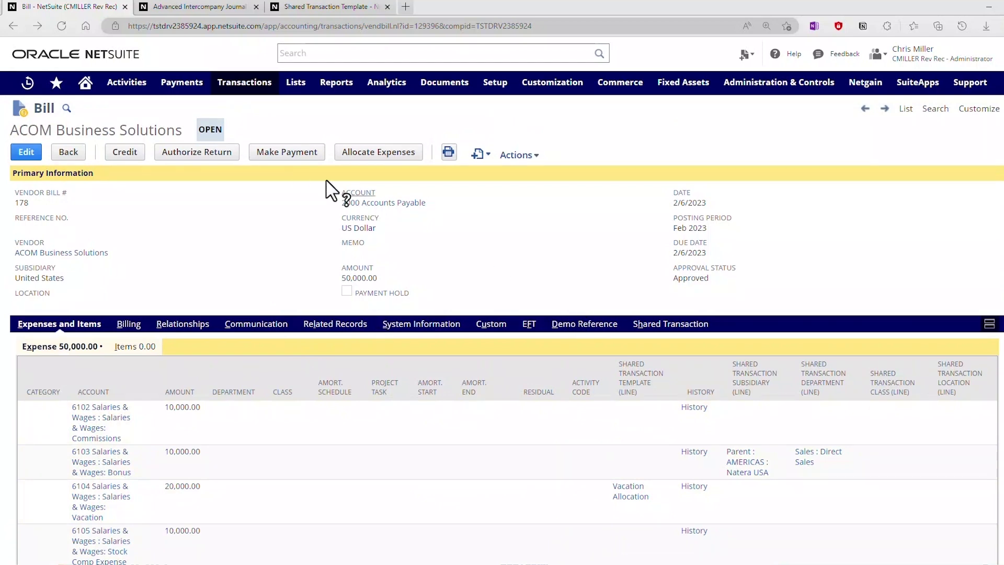
left_click(400, 157)
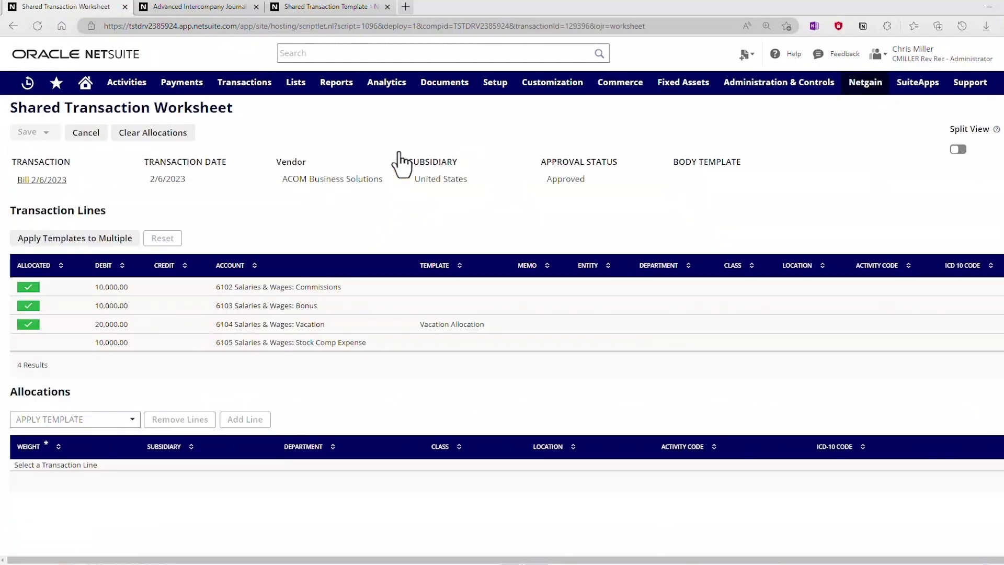
left_click(244, 332)
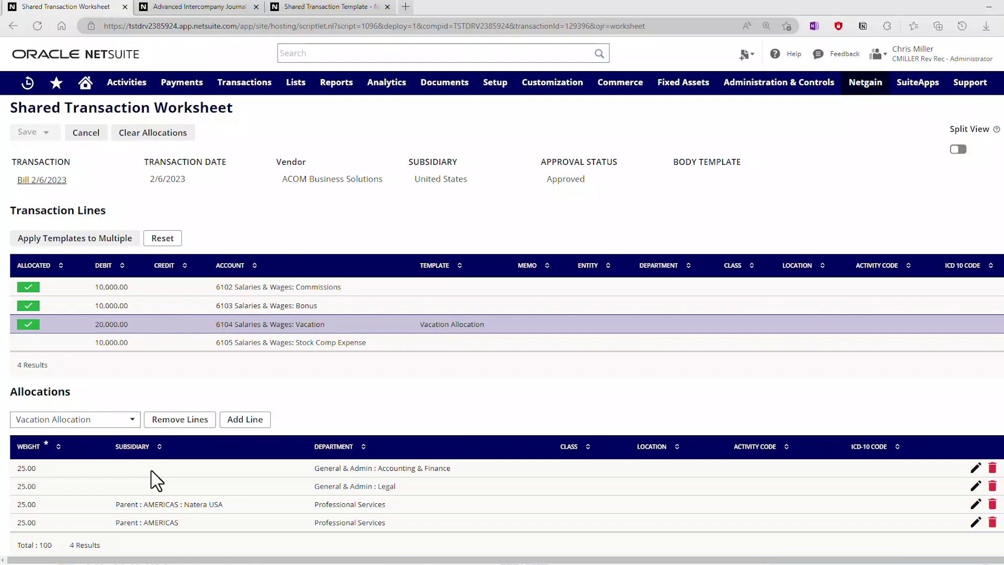
left_click(131, 419)
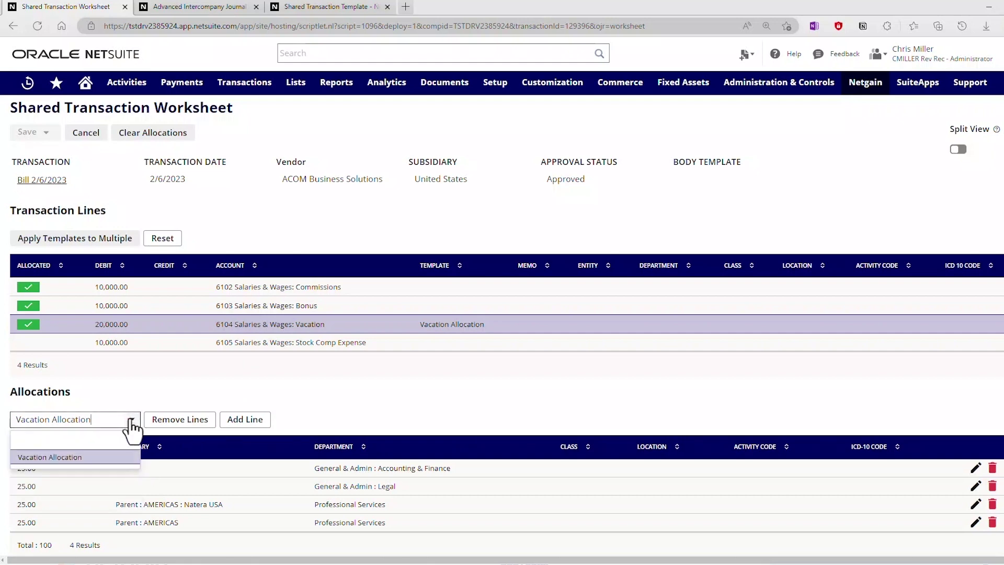
left_click(132, 421)
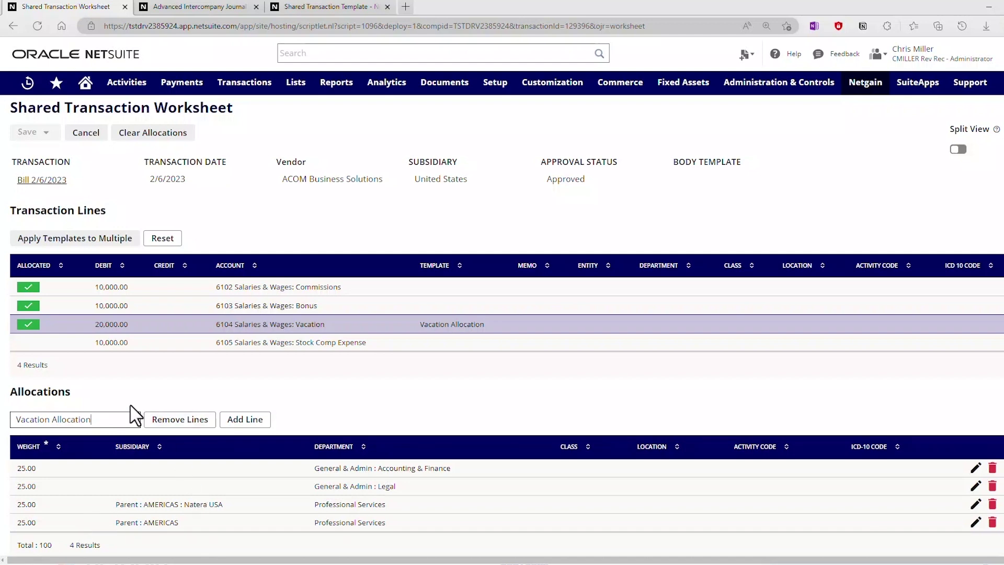
Step: Add a 10-weight allocation line for subsidiary Natera USA, department General & Admin
left_click(249, 419)
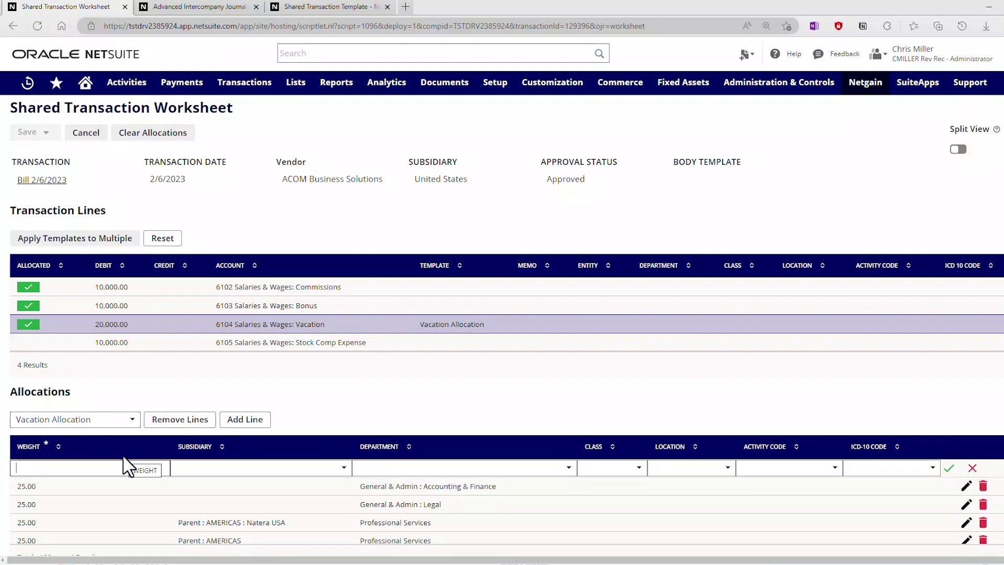
type("10")
key("Tab")
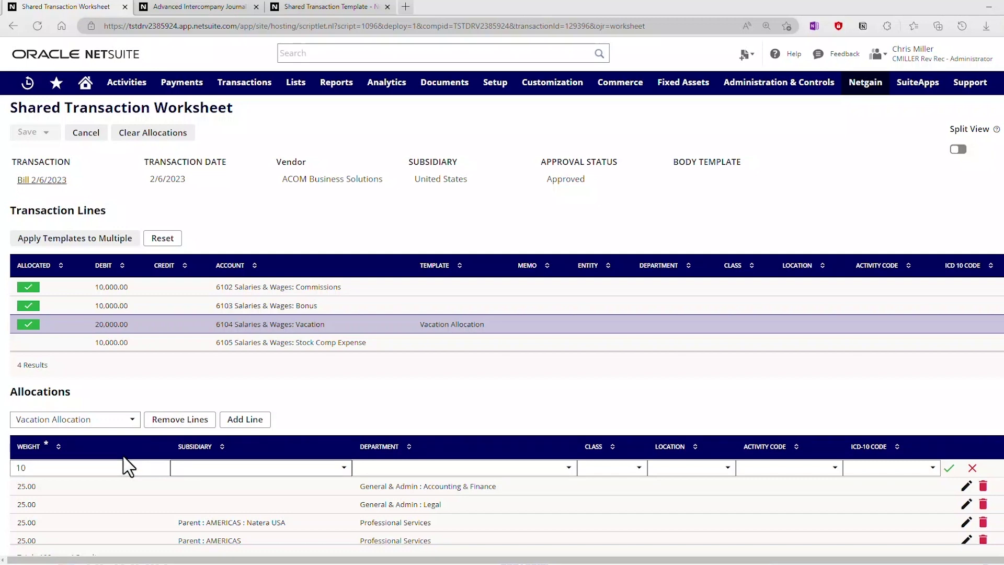
type("natera")
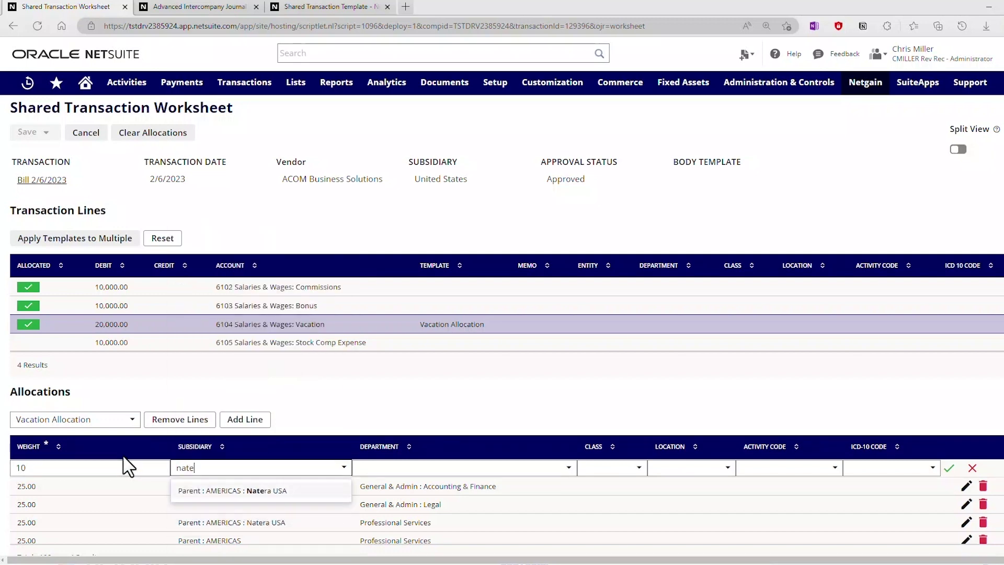
key("Tab")
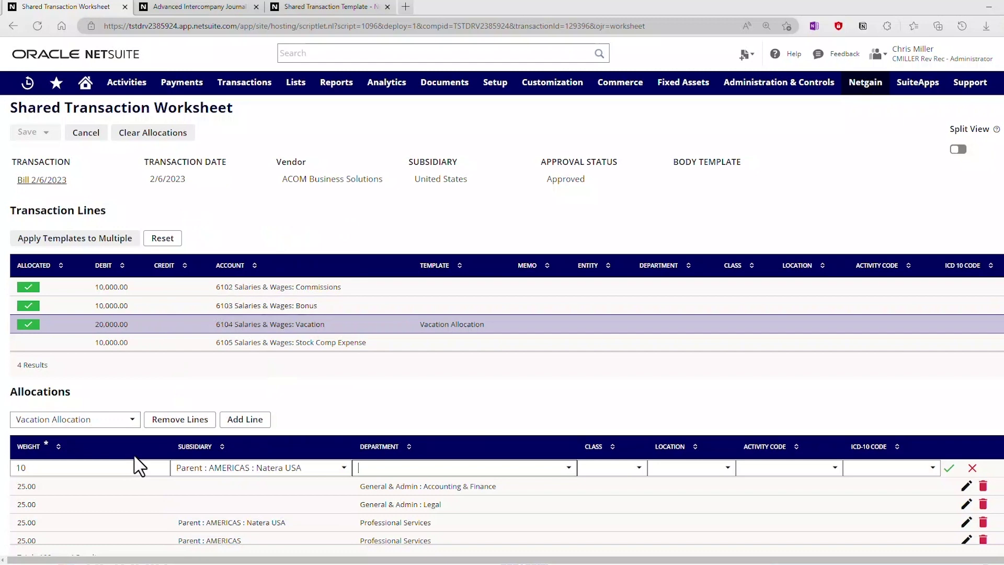
left_click(572, 471)
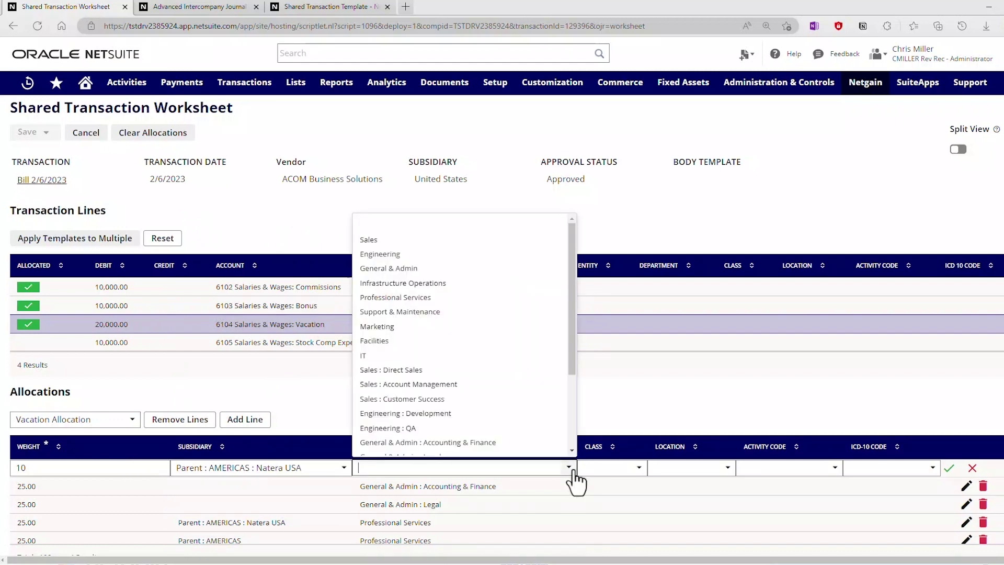
left_click(395, 269)
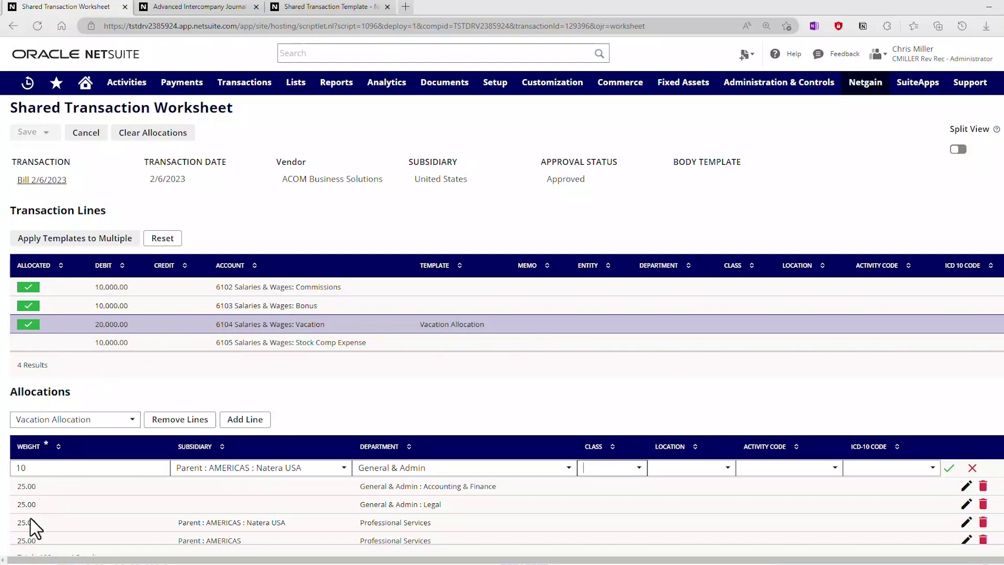
left_click(949, 468)
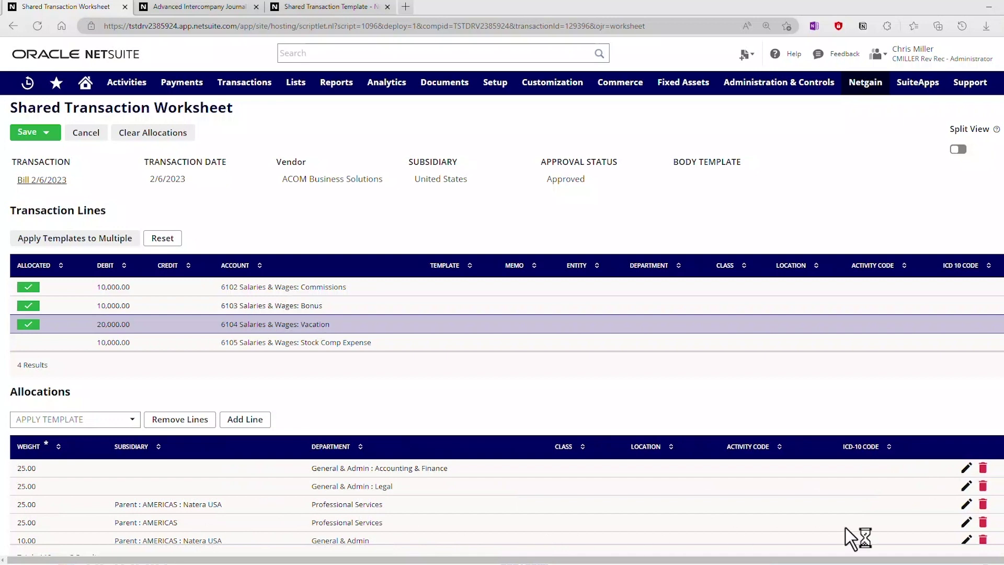
Step: Change the Natera USA Professional Services allocation weight to 15
left_click(966, 503)
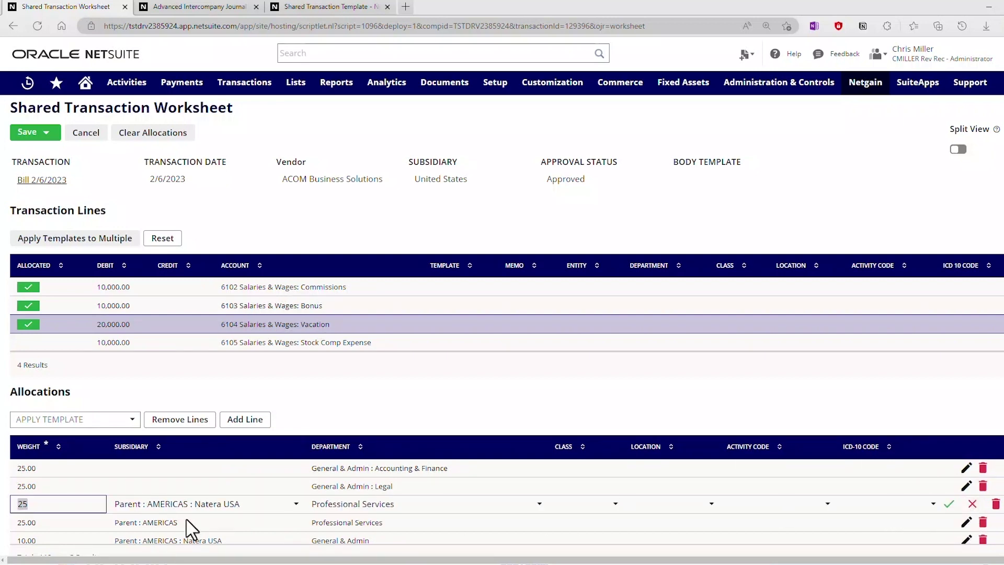
type("15")
key("Tab")
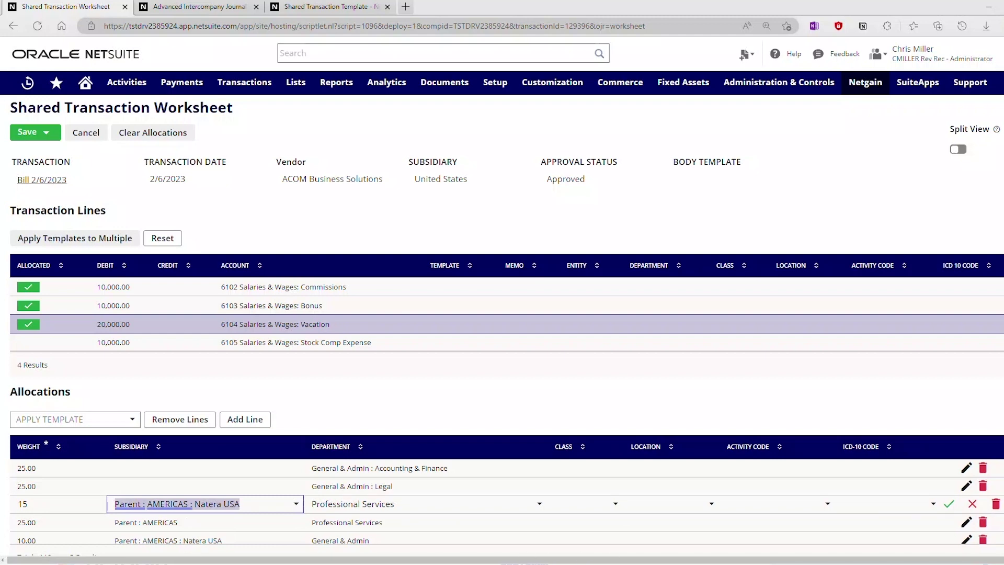
left_click(949, 504)
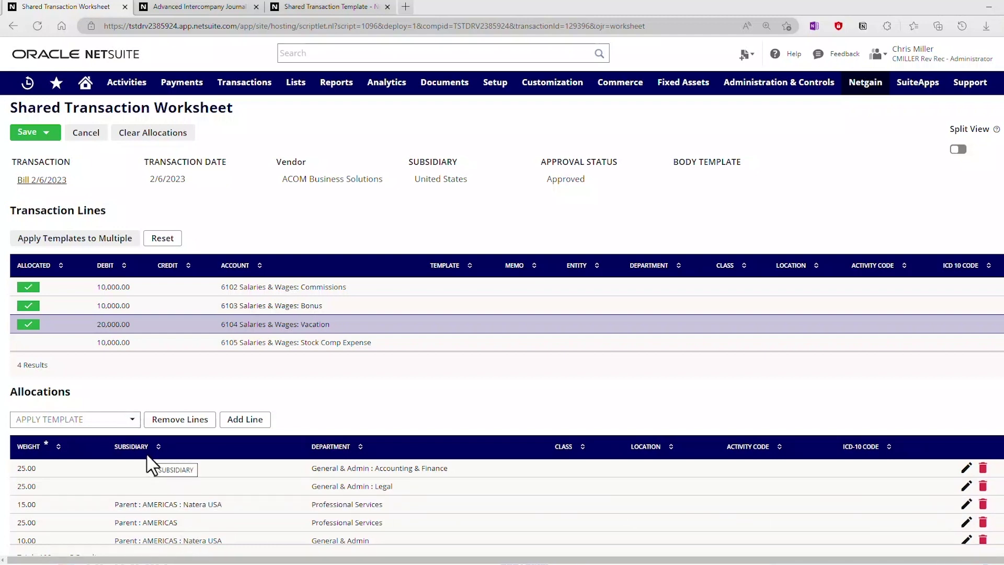
Step: Save the worksheet allocations back to the bill
left_click(28, 132)
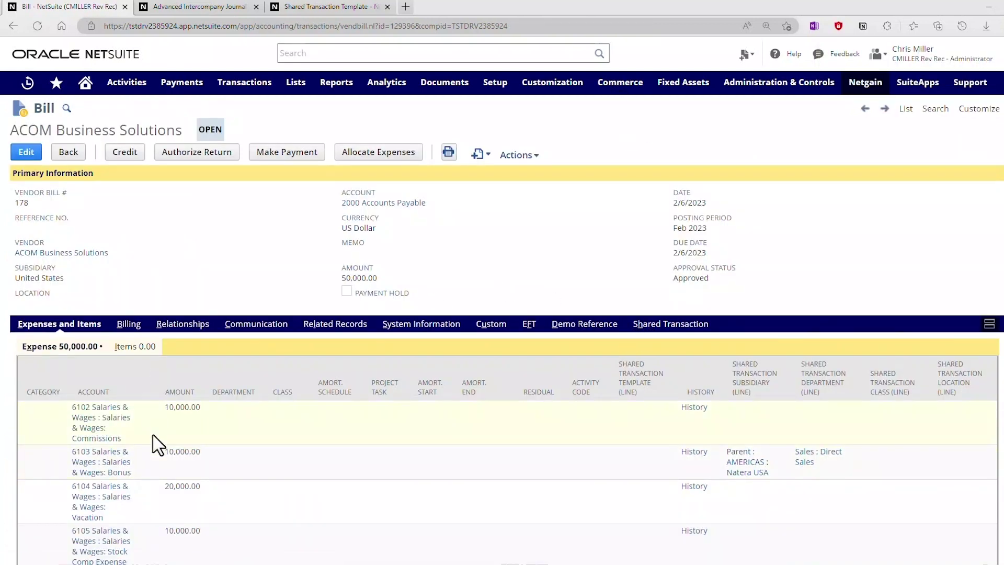
scroll(166, 525, "down", 1)
scroll(167, 524, "up", 1)
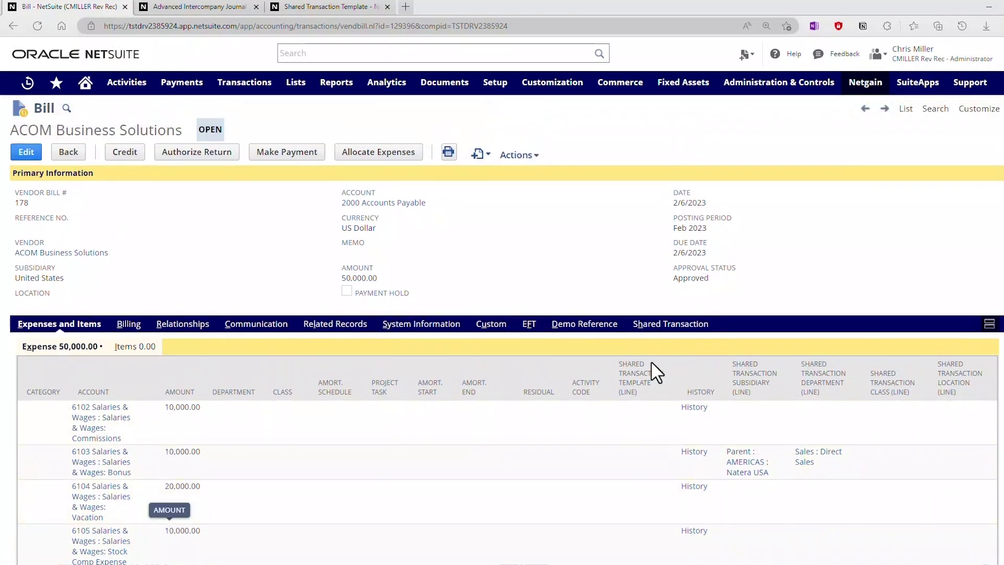
Step: Review the bill's shared allocations and GL impact, including the 2,000.00 Natera USA General & Admin debit
left_click(695, 325)
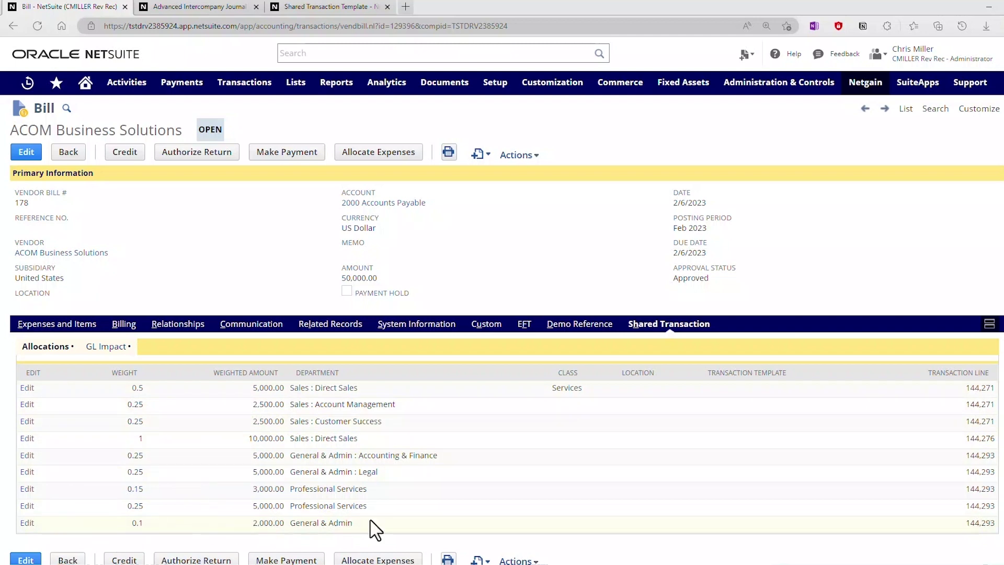
scroll(375, 530, "down", 1)
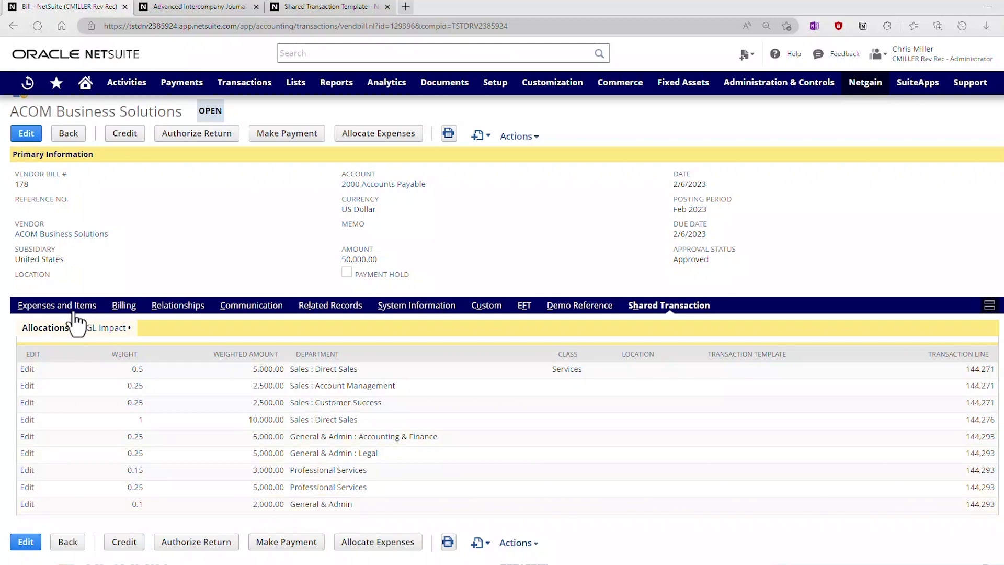
left_click(107, 330)
scroll(369, 484, "down", 7)
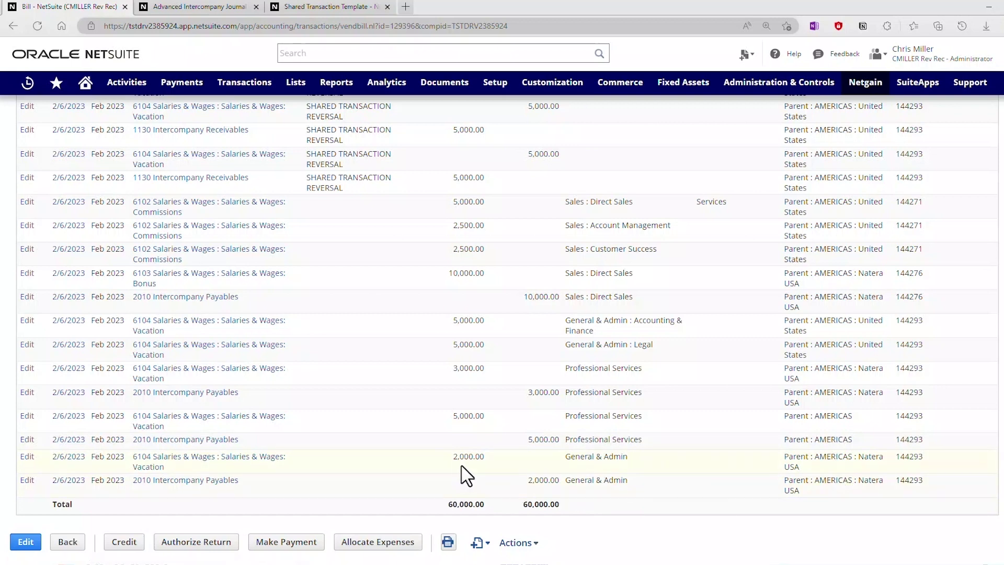
scroll(408, 473, "up", 7)
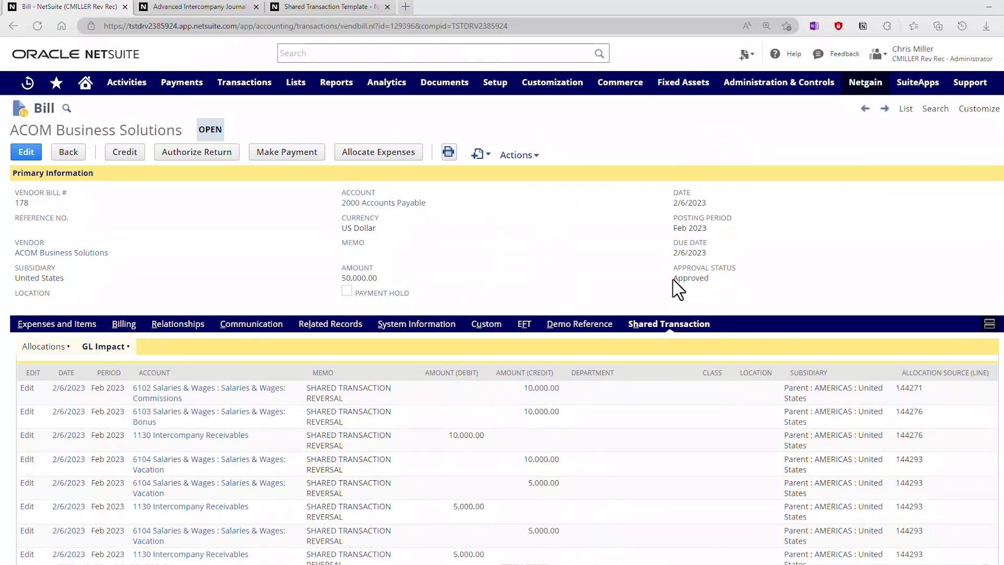
Step: Show vendor bill 178's four expense lines again, still totalling 50,000.00 and approved
left_click_drag(677, 280, 722, 284)
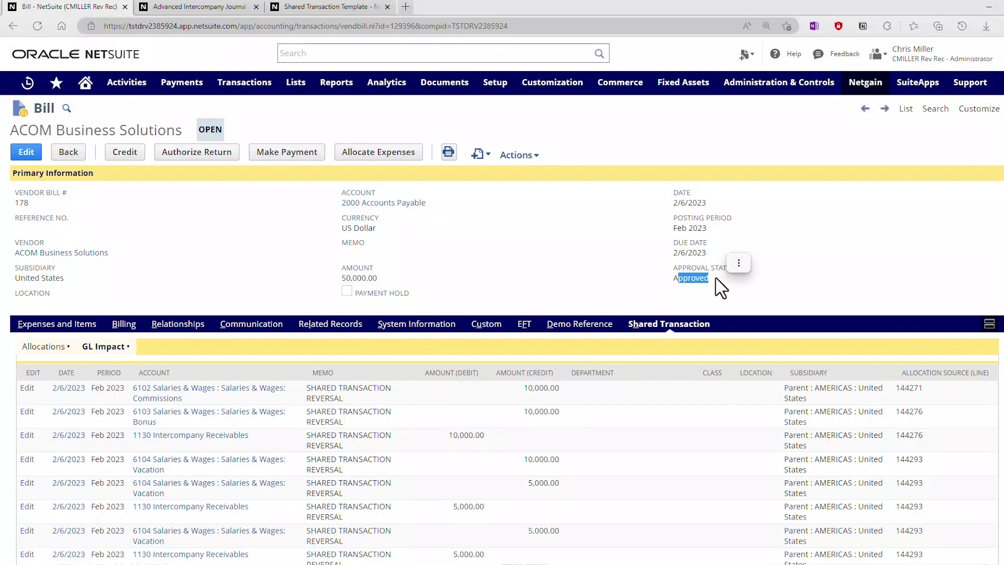
left_click(54, 325)
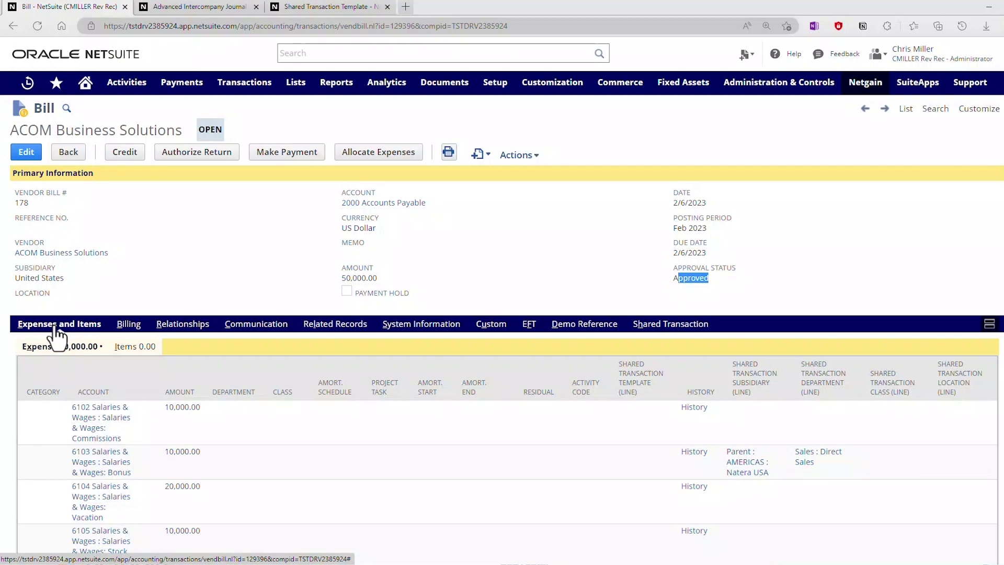
scroll(220, 274, "down", 2)
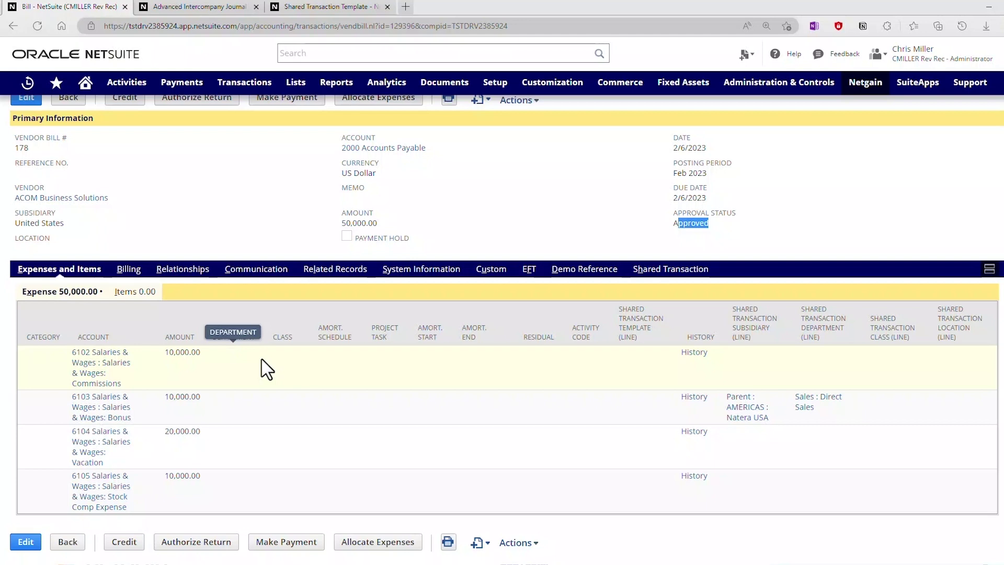
scroll(267, 369, "up", 1)
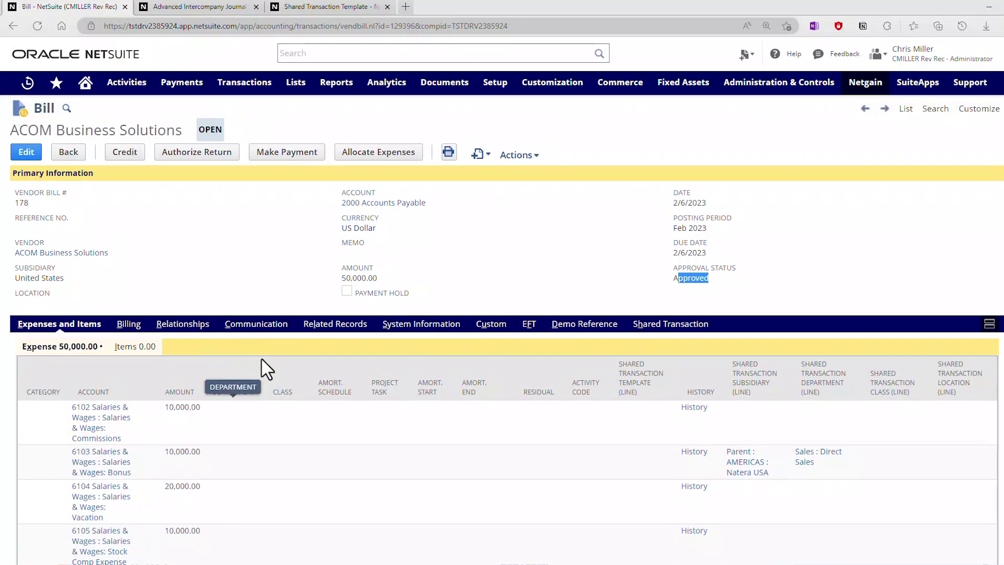